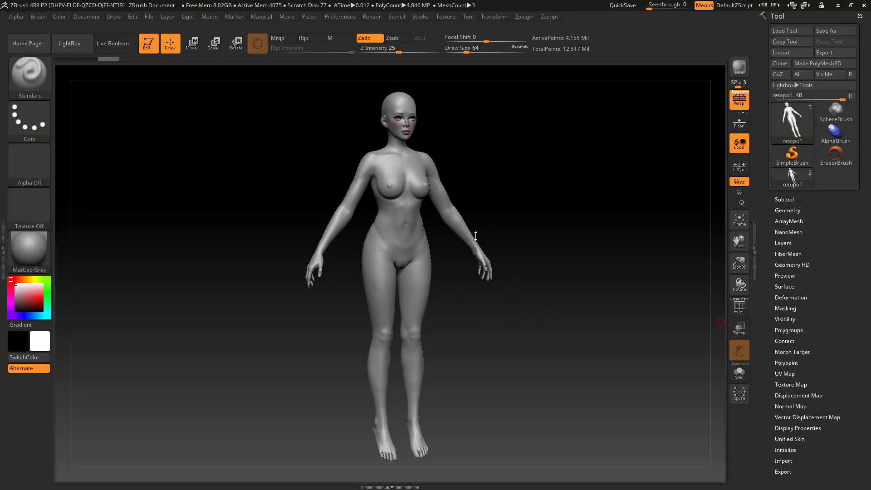
- Look over the body model, switch to Photoshop to review costume designs A, B and C, and return to ZBrush
{"action": "mouse_move", "coordinate": [497, 367]}
{"action": "left_mouse_down"}
{"action": "mouse_move", "coordinate": [485, 367]}
{"action": "mouse_move", "coordinate": [511, 358]}
{"action": "mouse_move", "coordinate": [492, 371]}
{"action": "mouse_move", "coordinate": [503, 379]}
{"action": "mouse_move", "coordinate": [523, 367]}
{"action": "mouse_move", "coordinate": [520, 374]}
{"action": "mouse_move", "coordinate": [509, 356]}
{"action": "mouse_move", "coordinate": [492, 356]}
{"action": "mouse_move", "coordinate": [498, 370]}
{"action": "mouse_move", "coordinate": [477, 341]}
{"action": "mouse_move", "coordinate": [476, 372]}
{"action": "mouse_move", "coordinate": [488, 368]}
{"action": "mouse_move", "coordinate": [486, 356]}
{"action": "left_mouse_up"}
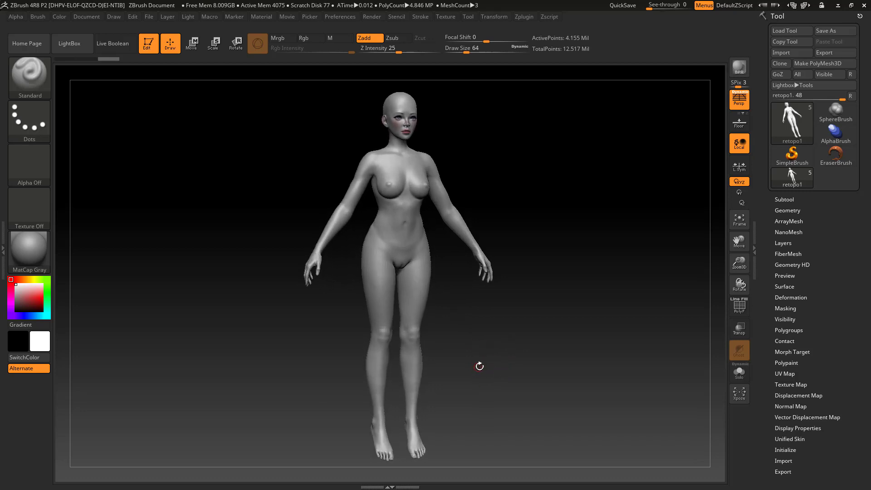
{"action": "left_click_drag", "start_coordinate": [476, 379], "coordinate": [458, 312]}
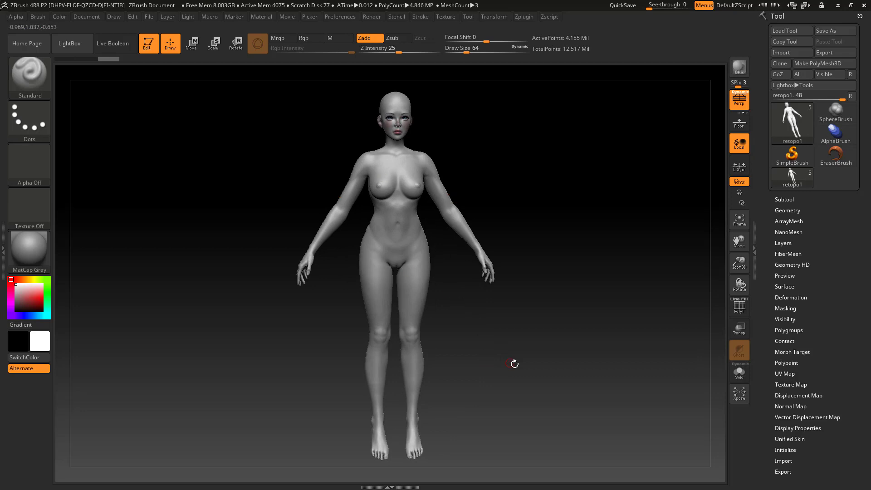
{"action": "left_click_drag", "start_coordinate": [515, 361], "coordinate": [521, 381]}
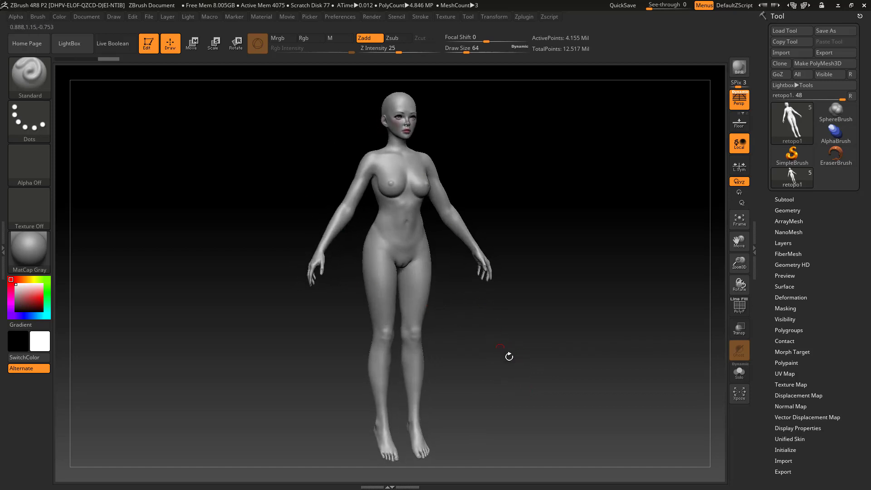
{"action": "key", "text": "alt+Tab"}
{"action": "key", "text": "alt+Tab"}
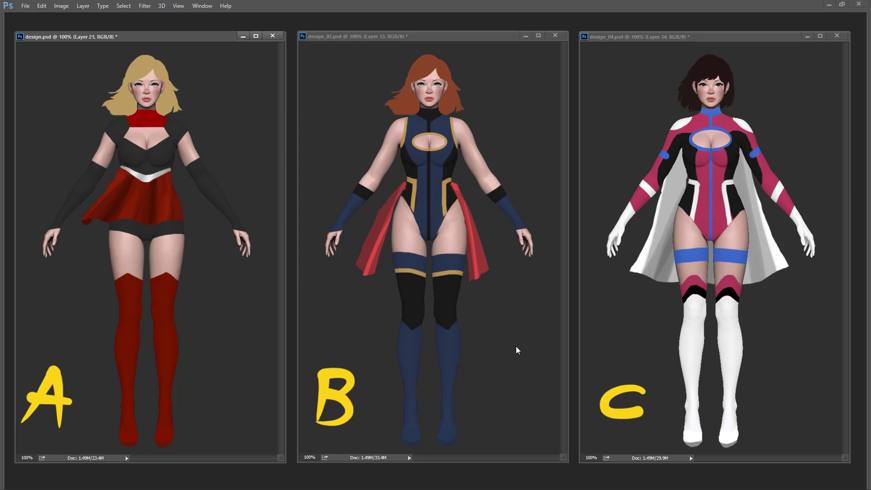
{"action": "key", "text": "alt+Tab"}
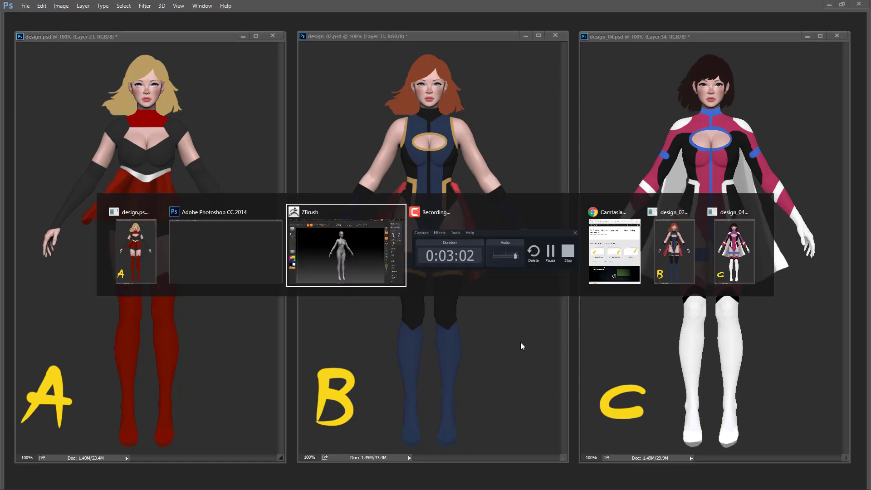
{"action": "left_click_drag", "start_coordinate": [492, 338], "coordinate": [507, 346]}
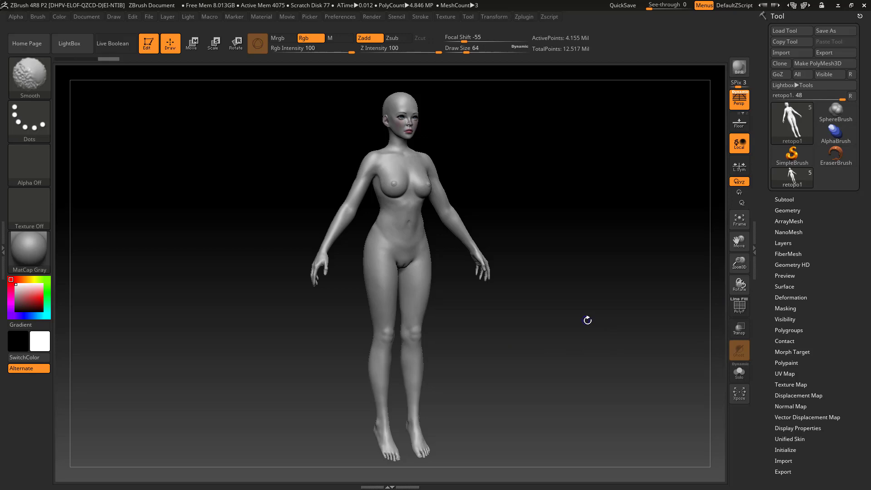
- Lower the body mesh to its lowest subdivision level and show its wireframe to examine the base topology
{"action": "key", "text": "shift+d"}
{"action": "key", "text": "shift+d"}
{"action": "key", "text": "shift+d"}
{"action": "key", "text": "shift+d"}
{"action": "key", "text": "shift+d"}
{"action": "left_click", "coordinate": [735, 312]}
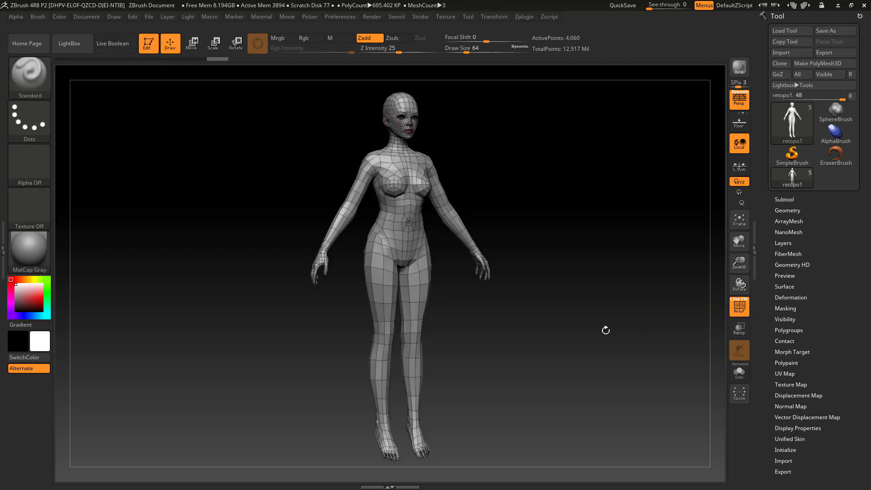
- Raise the body mesh by three subdivision levels and hide the wireframe
{"action": "left_click_drag", "start_coordinate": [606, 330], "coordinate": [557, 304], "text": "alt"}
{"action": "key", "text": "d"}
{"action": "key", "text": "d"}
{"action": "key", "text": "d"}
{"action": "left_click_drag", "start_coordinate": [524, 344], "coordinate": [599, 314], "text": "alt"}
{"action": "mouse_move", "coordinate": [604, 310]}
{"action": "left_mouse_down"}
{"action": "mouse_move", "coordinate": [622, 307]}
{"action": "mouse_move", "coordinate": [620, 274]}
{"action": "mouse_move", "coordinate": [614, 284]}
{"action": "mouse_move", "coordinate": [626, 300]}
{"action": "mouse_move", "coordinate": [602, 313]}
{"action": "mouse_move", "coordinate": [585, 303]}
{"action": "mouse_move", "coordinate": [625, 300]}
{"action": "mouse_move", "coordinate": [594, 272]}
{"action": "mouse_move", "coordinate": [575, 222]}
{"action": "mouse_move", "coordinate": [579, 280]}
{"action": "mouse_move", "coordinate": [591, 292]}
{"action": "left_mouse_up"}
{"action": "left_click", "coordinate": [739, 307]}
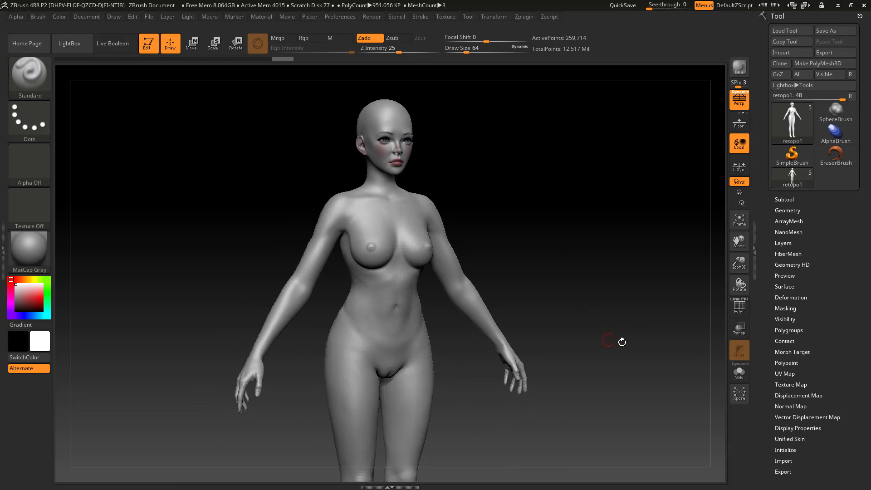
- Set the intensity of the body's Breast size layer to about 0.398
{"action": "left_click", "coordinate": [788, 244]}
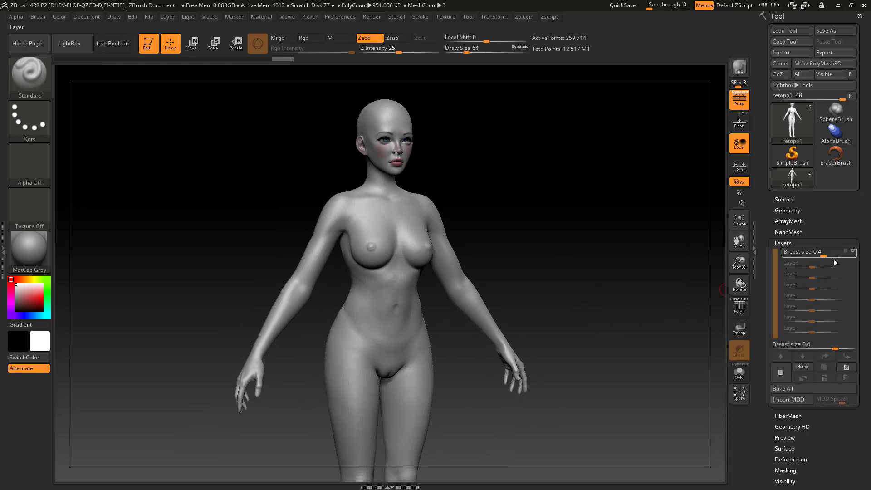
{"action": "mouse_move", "coordinate": [823, 256]}
{"action": "left_mouse_down"}
{"action": "mouse_move", "coordinate": [836, 256]}
{"action": "mouse_move", "coordinate": [814, 257]}
{"action": "mouse_move", "coordinate": [837, 257]}
{"action": "mouse_move", "coordinate": [824, 258]}
{"action": "left_mouse_up"}
{"action": "mouse_move", "coordinate": [564, 265]}
{"action": "left_mouse_down"}
{"action": "mouse_move", "coordinate": [558, 262]}
{"action": "mouse_move", "coordinate": [566, 268]}
{"action": "left_mouse_up"}
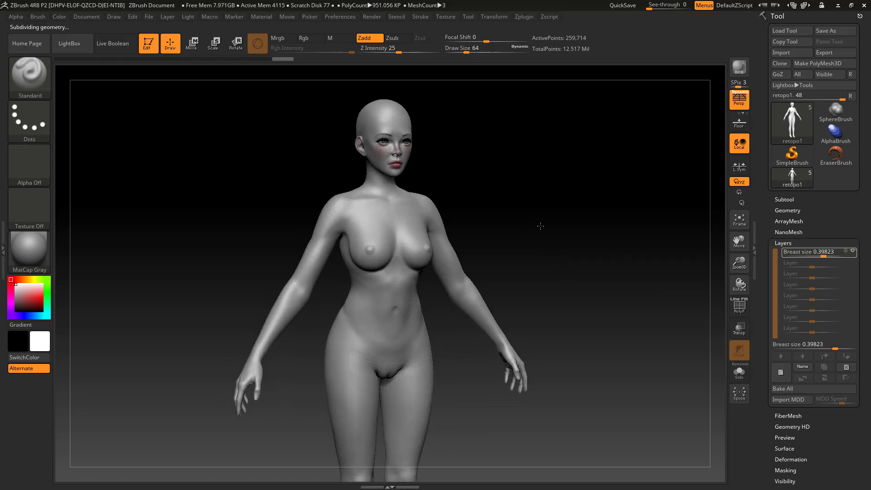
- Apply the SkinShade4 material to view the painted face up close
{"action": "left_click_drag", "start_coordinate": [536, 241], "coordinate": [558, 315], "text": "alt"}
{"action": "left_click", "coordinate": [29, 251]}
{"action": "left_click", "coordinate": [252, 255]}
- Select the mouth_retopo subtool, isolate it to examine the teeth and gums, and show the full model again
{"action": "left_click", "coordinate": [784, 199]}
{"action": "left_click", "coordinate": [818, 301]}
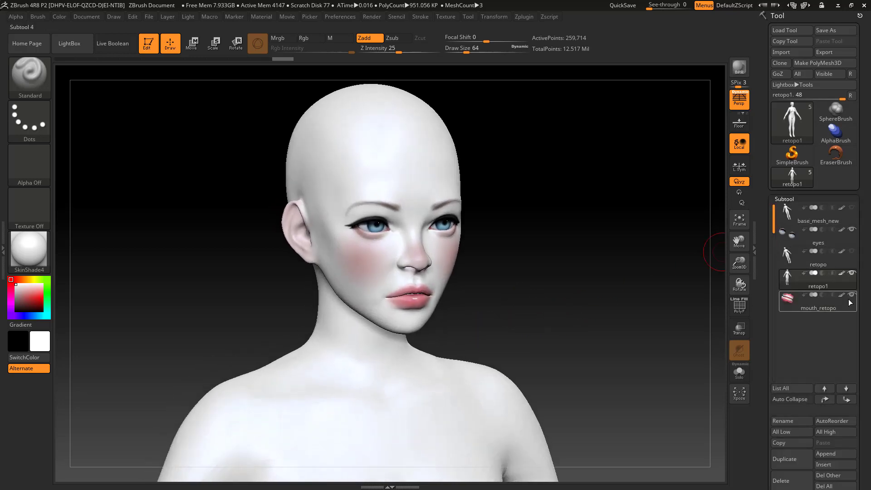
{"action": "left_click", "coordinate": [740, 372]}
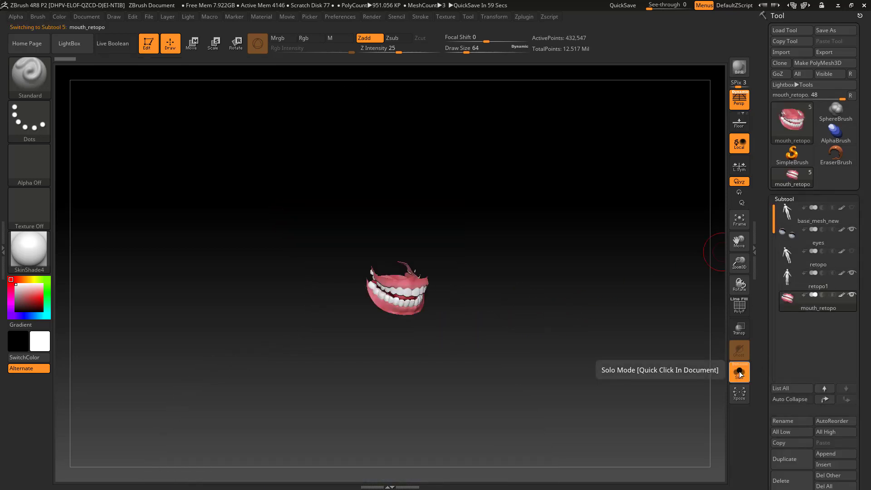
{"action": "left_click", "coordinate": [741, 373]}
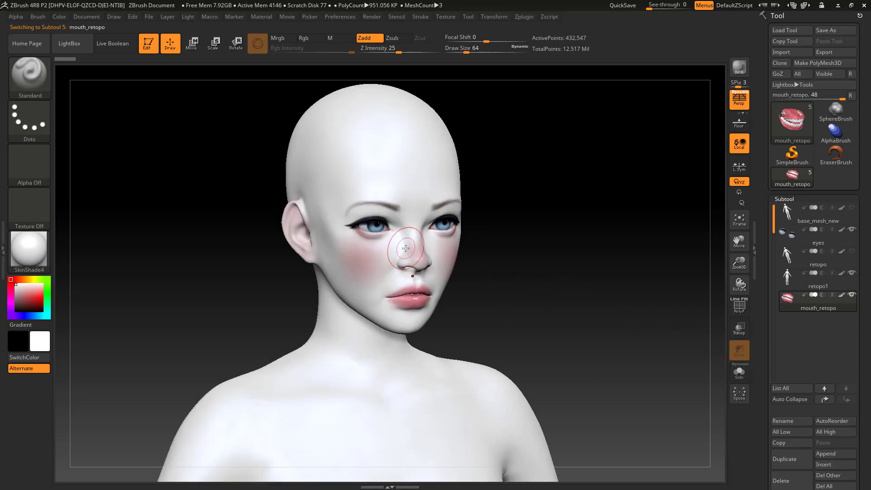
- Set the model's material to MatCap Gray and switch to the costume designs in Photoshop
{"action": "left_click_drag", "start_coordinate": [562, 307], "coordinate": [572, 272]}
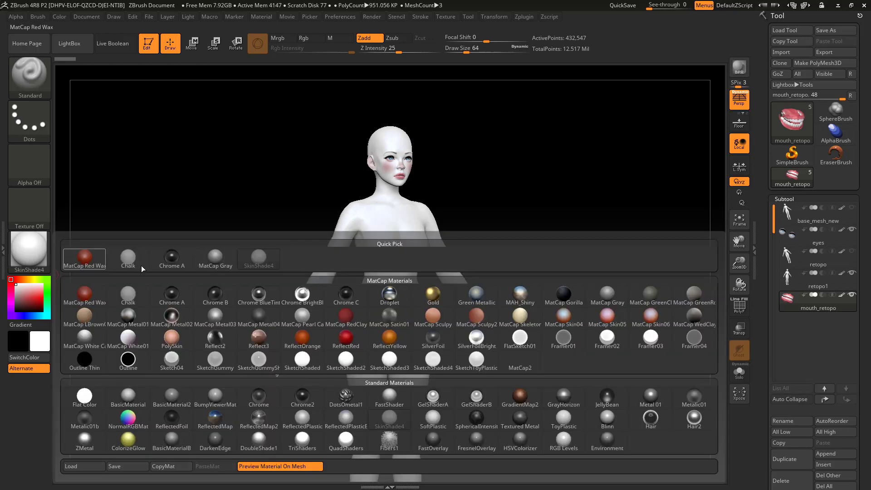
{"action": "left_click", "coordinate": [47, 265]}
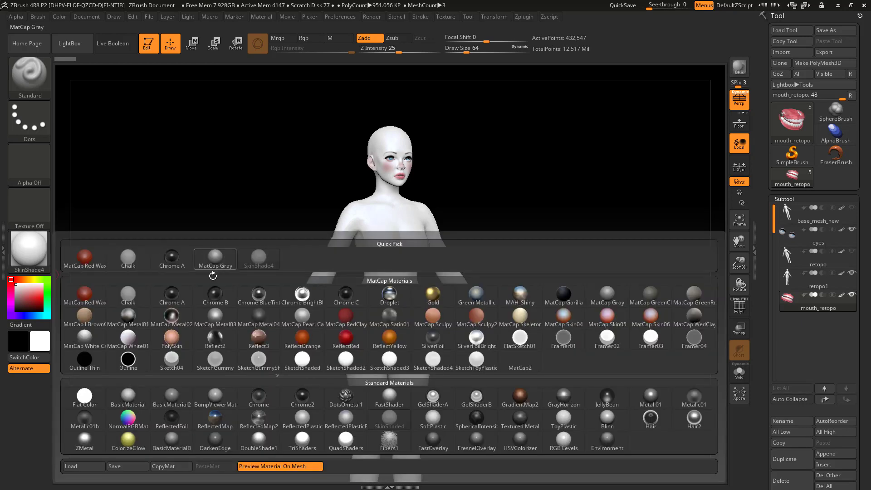
{"action": "left_click", "coordinate": [214, 265]}
{"action": "left_click_drag", "start_coordinate": [570, 311], "coordinate": [571, 352]}
{"action": "key", "text": "alt+Tab"}
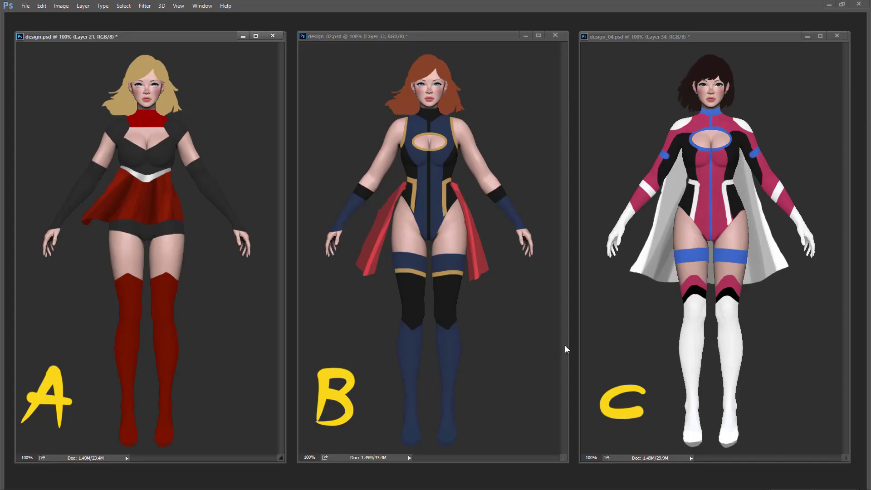